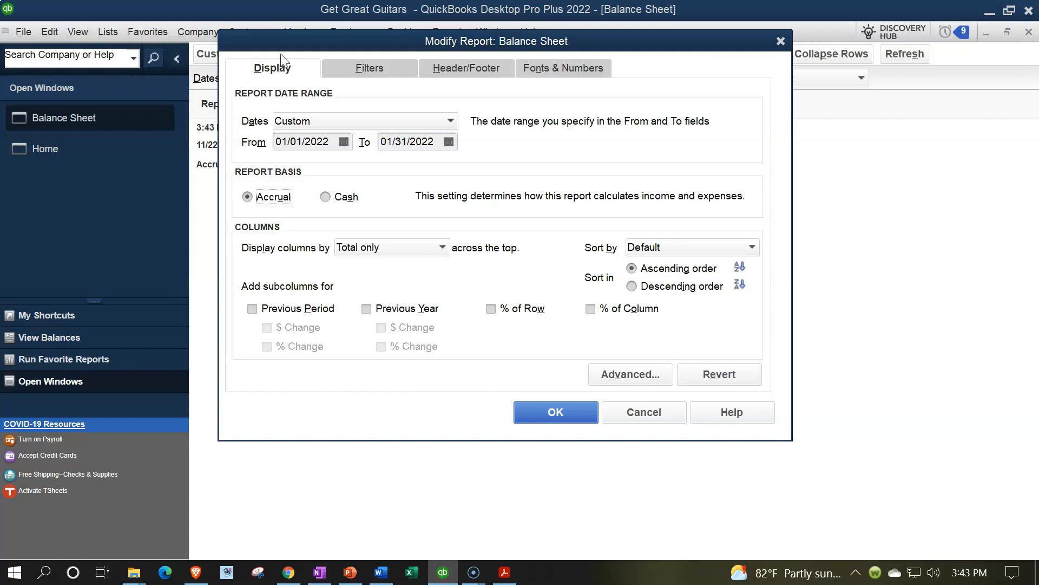
Step: Set the Balance Sheet report's column label font to Arial Bold, size 14, and apply the font change
click(561, 73)
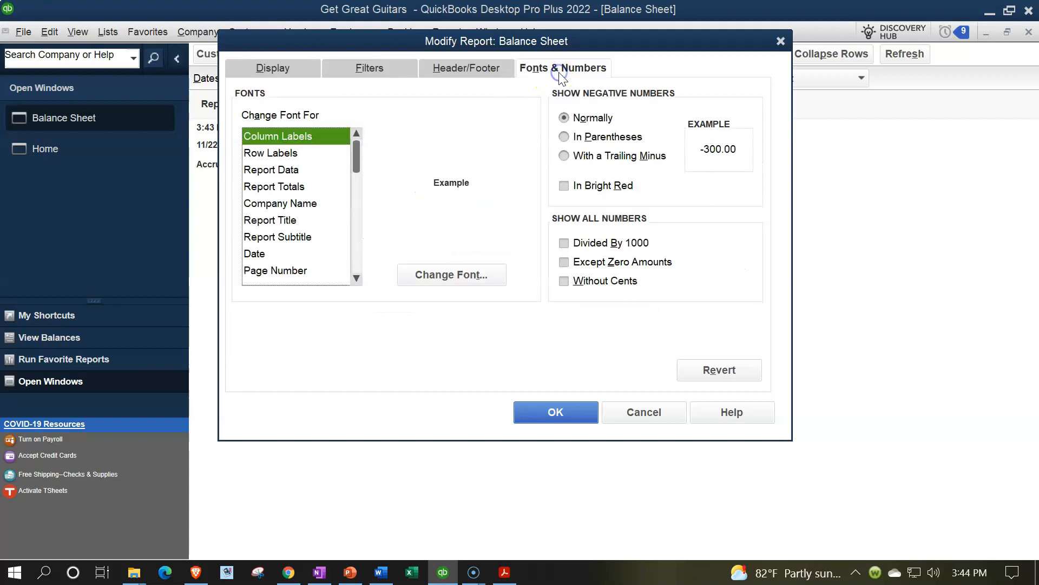
click(467, 273)
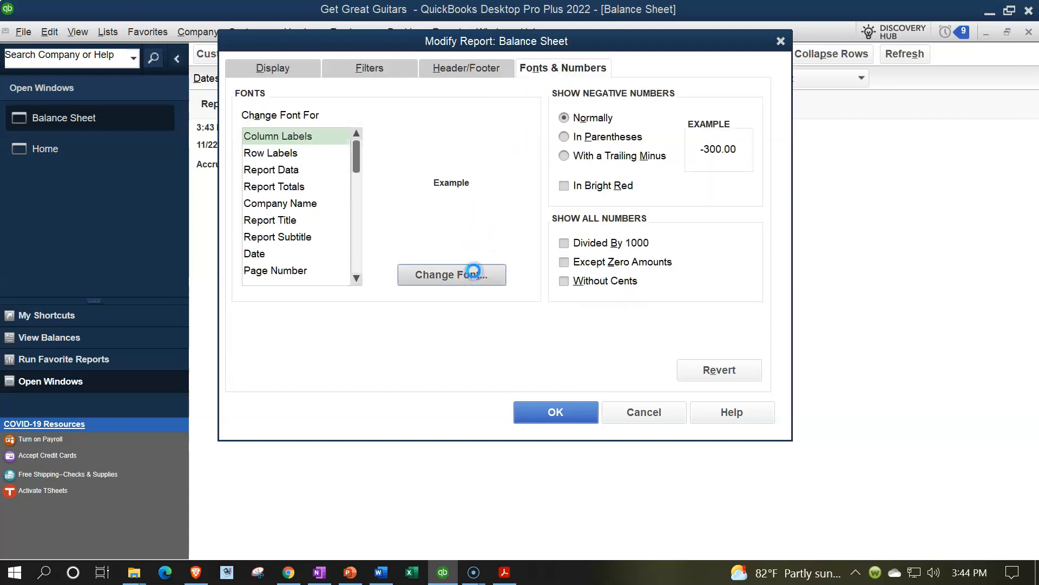
click(469, 232)
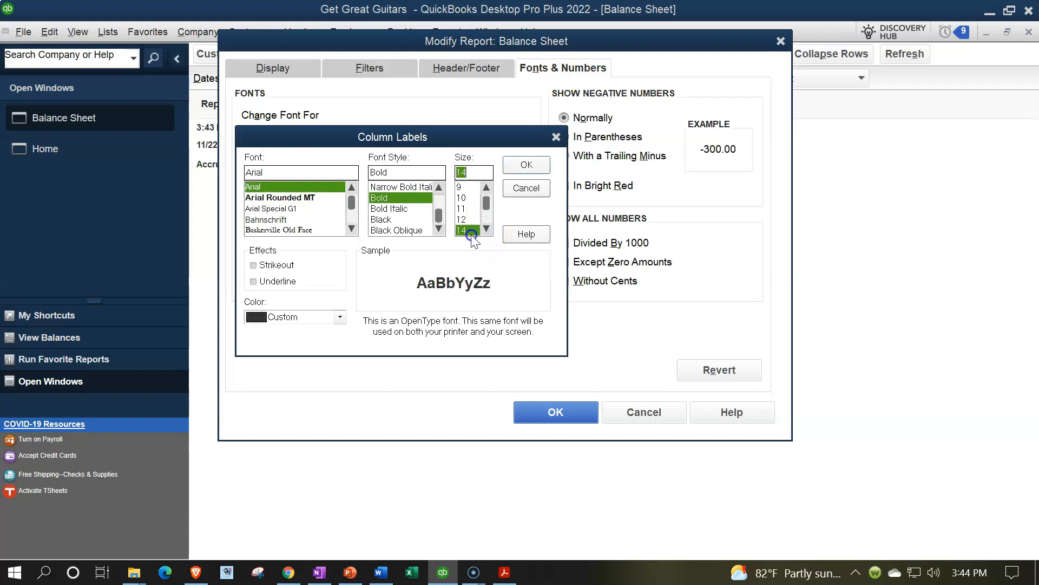
click(525, 165)
click(460, 178)
click(556, 411)
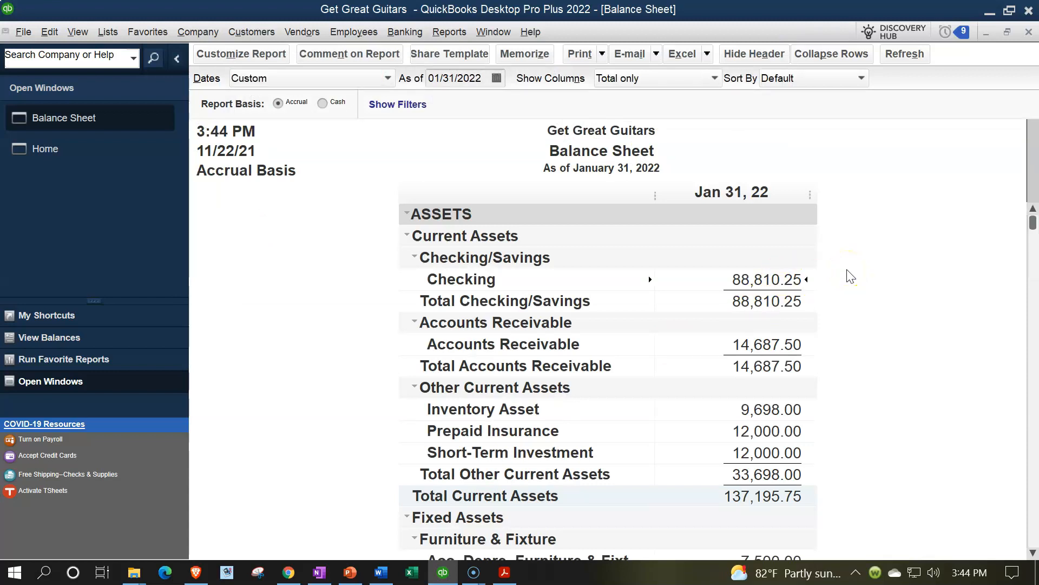
Step: Start a reconciliation of the Checking account and bring up the Bank Stmt Jan.pdf statement in Adobe Acrobat Reader
click(409, 31)
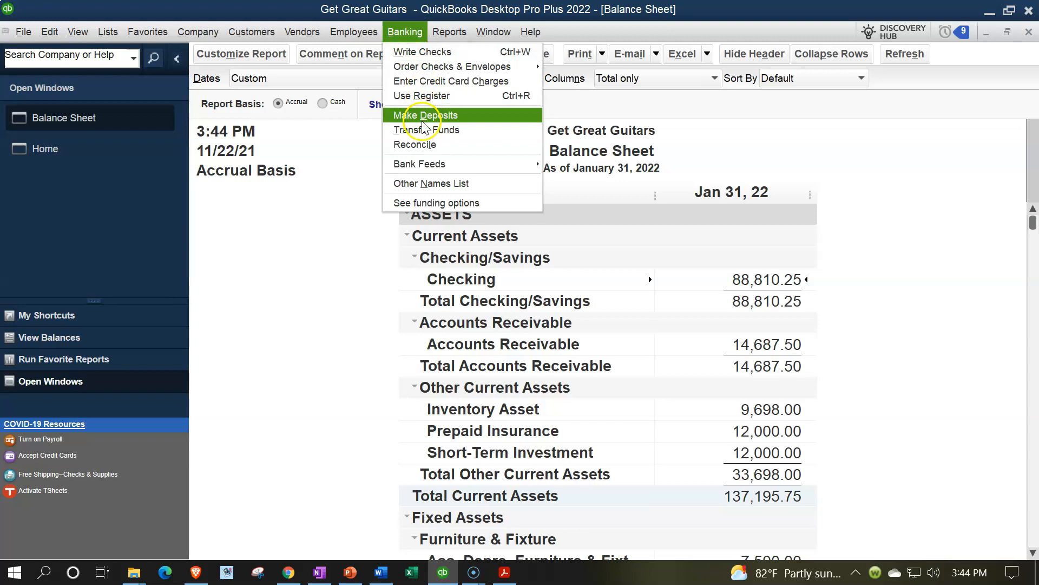
click(417, 144)
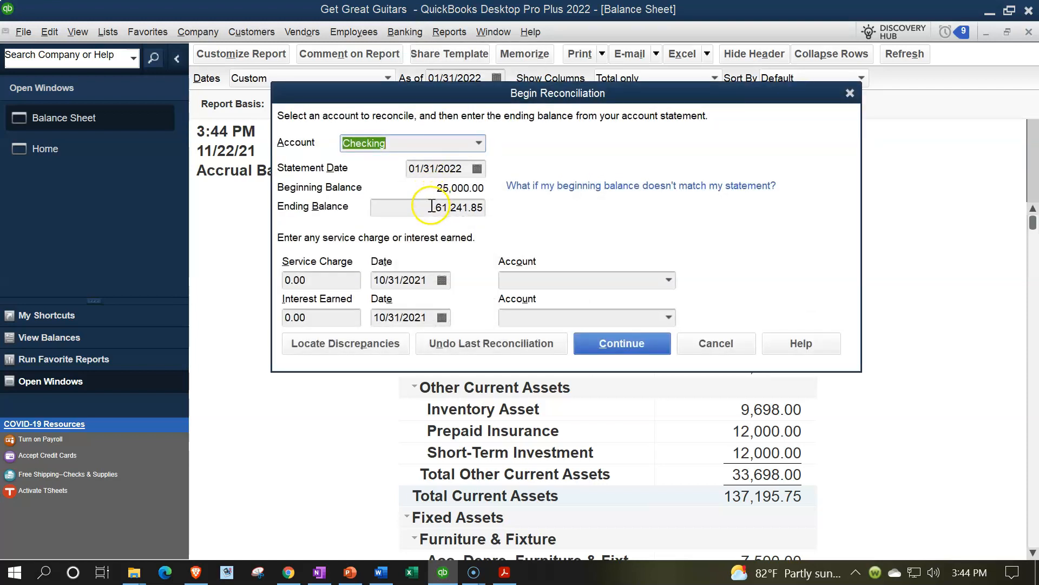
click(505, 572)
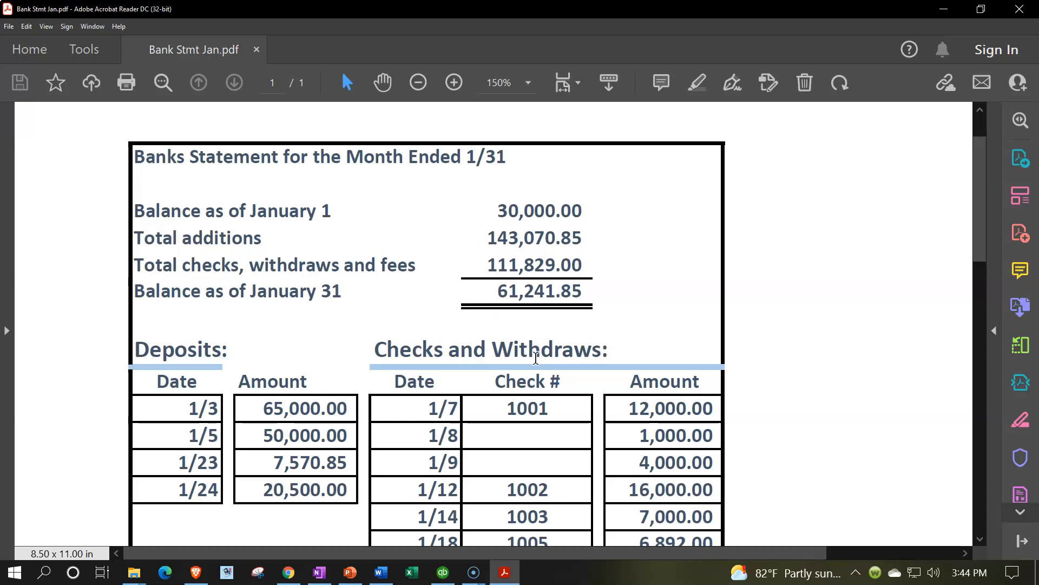
click(497, 308)
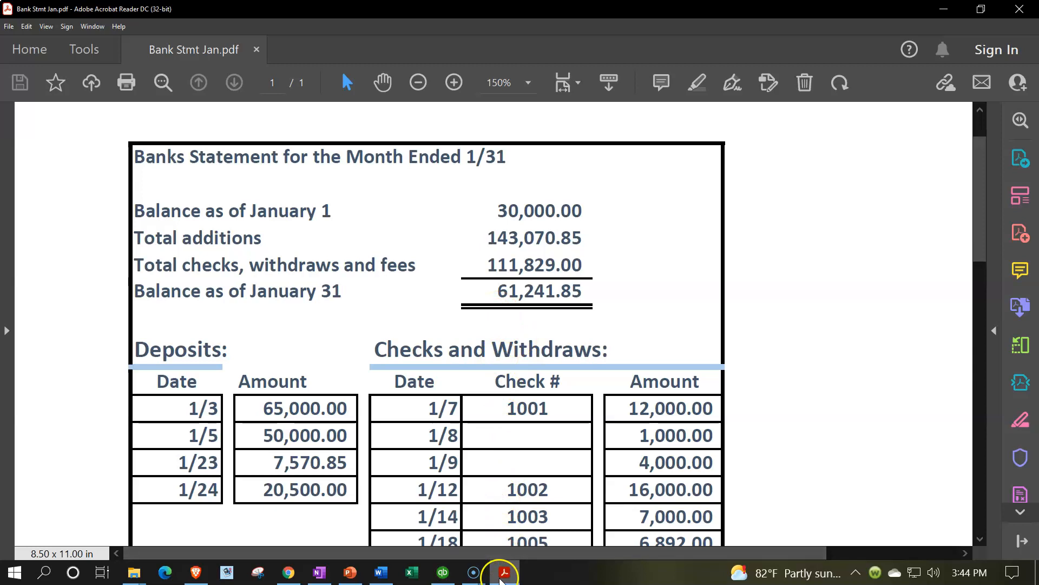
Step: Return to QuickBooks and set the Checking reconciliation's ending balance to 61,241.85
click(501, 574)
click(428, 207)
text(614)
key(BackSpace)
text(241.85)
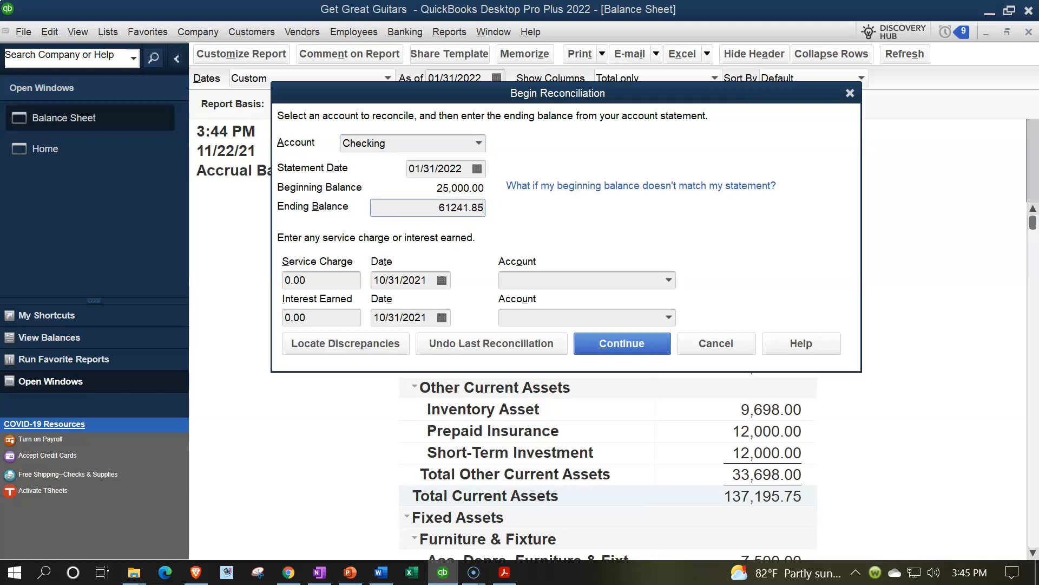
key(Tab)
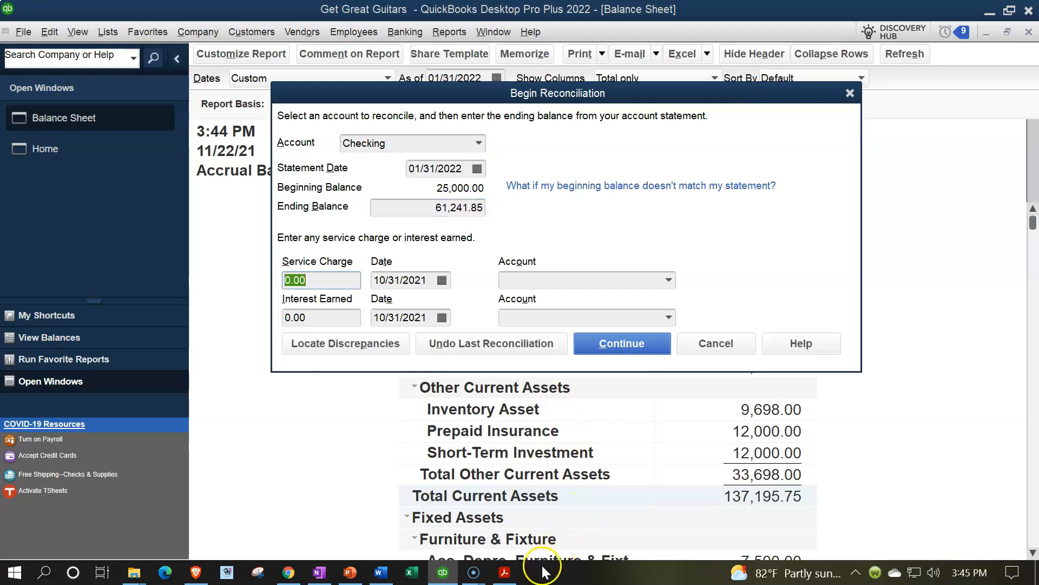
Step: Compare the January balances on the bank statement in Acrobat with the beginning and ending balances of the QuickBooks reconciliation
click(505, 573)
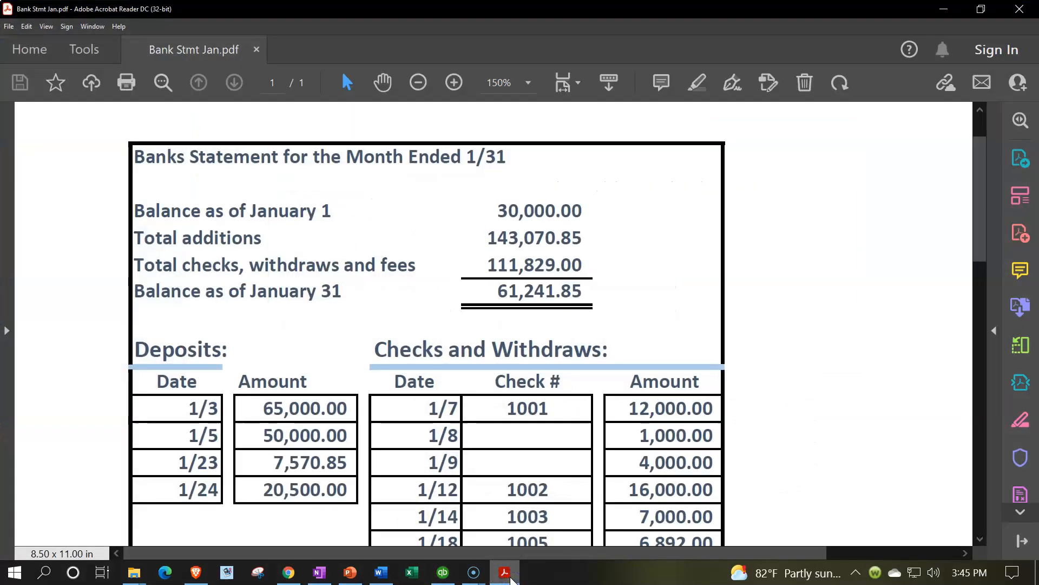
click(512, 578)
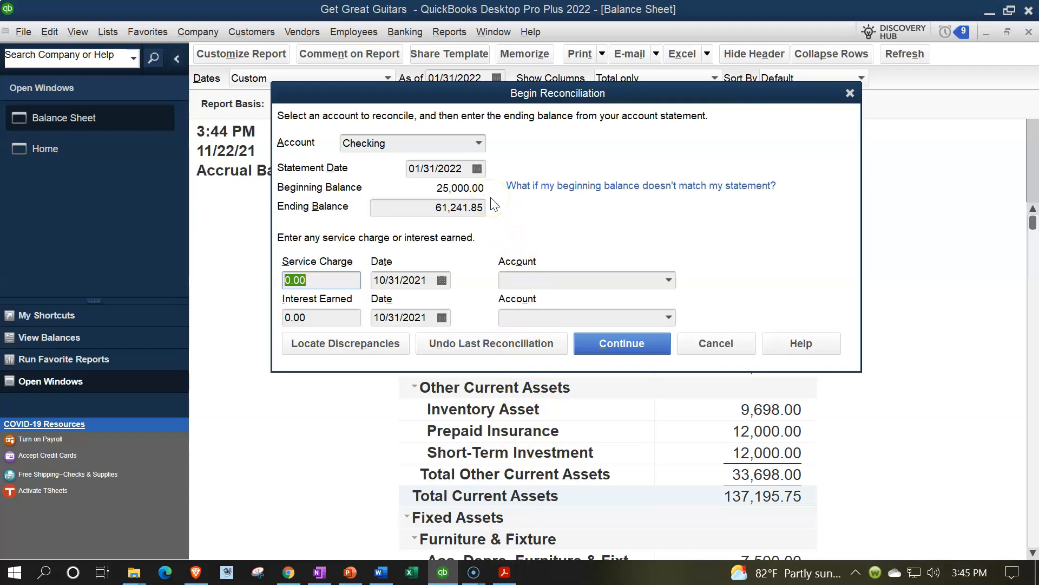
click(505, 575)
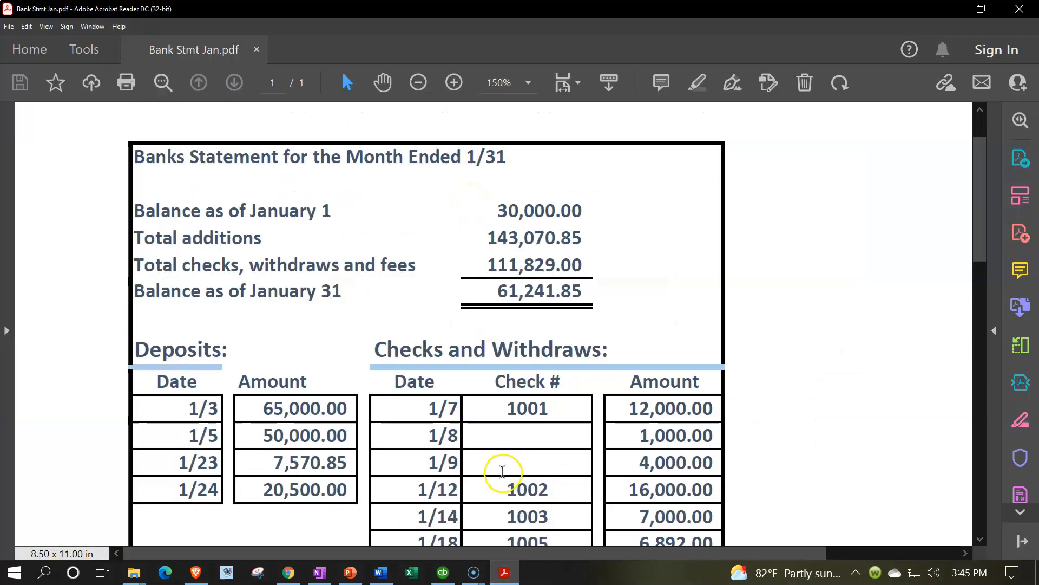
click(505, 572)
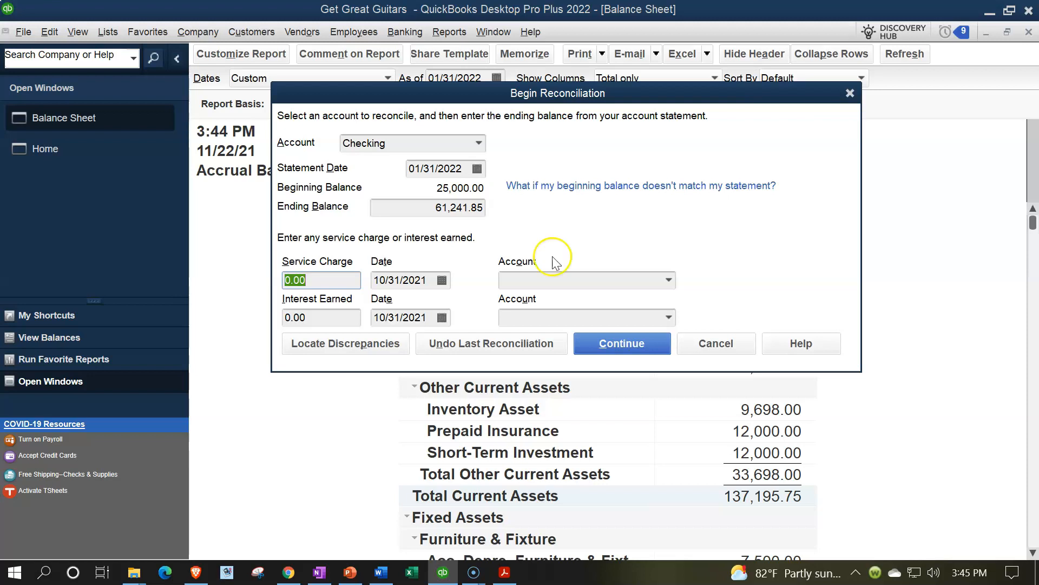
click(505, 572)
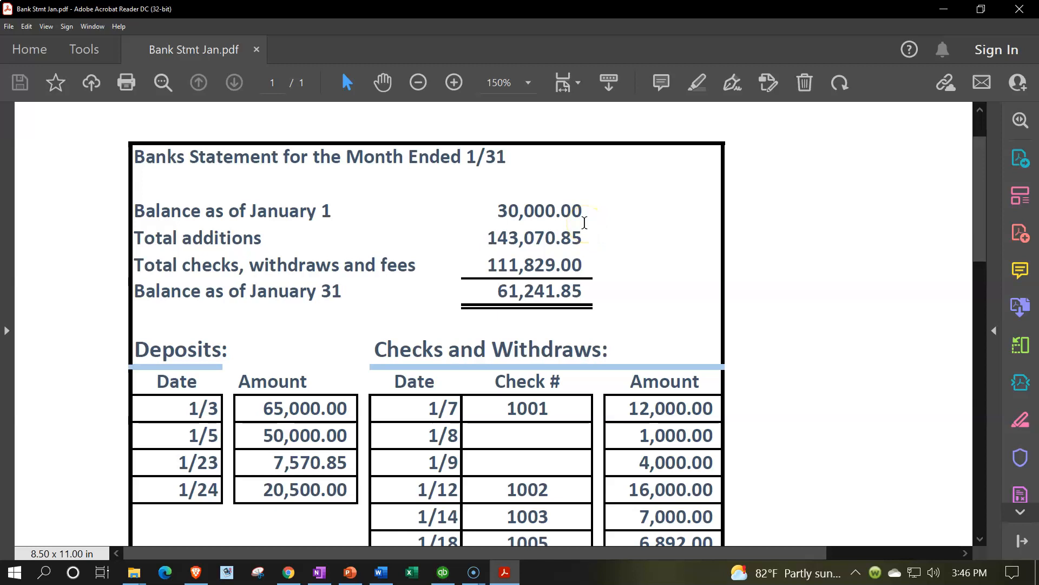
scroll(583, 218, down, 1)
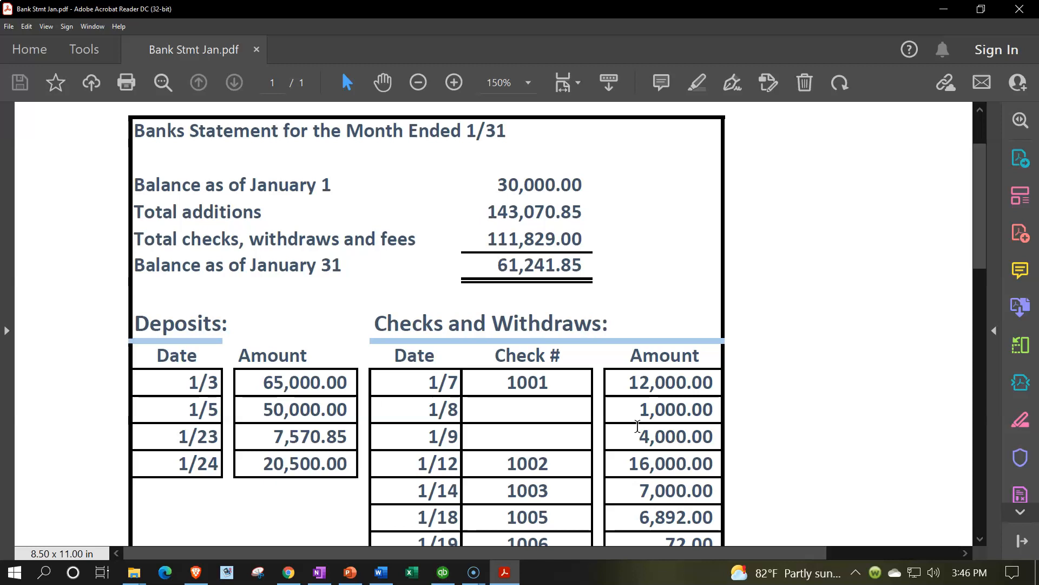
scroll(638, 426, up, 1)
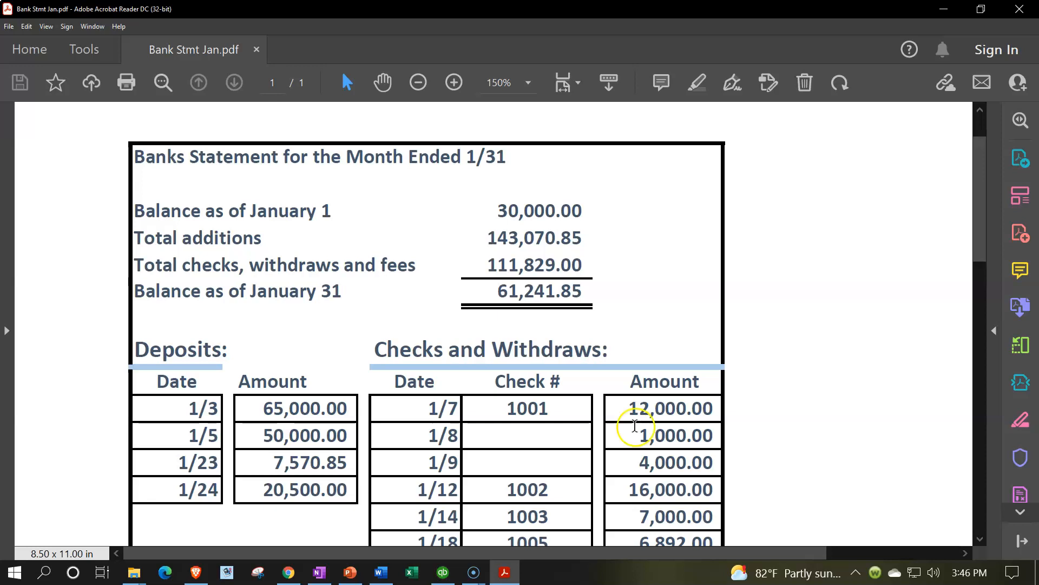
click(512, 574)
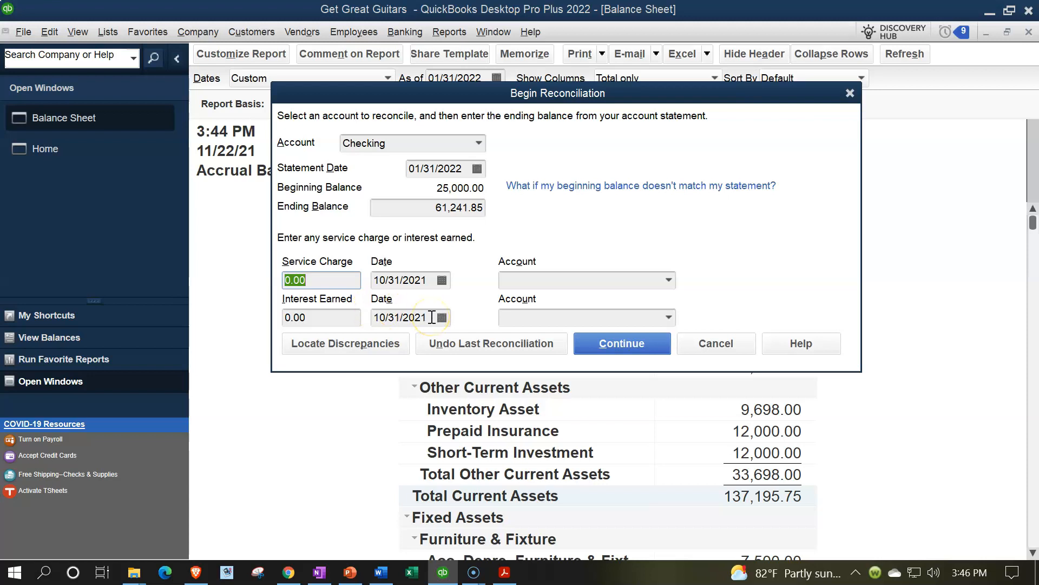
Step: Continue to the Checking reconciliation's transaction list and compare it with the bank statement's checks and withdrawals in Acrobat
click(601, 344)
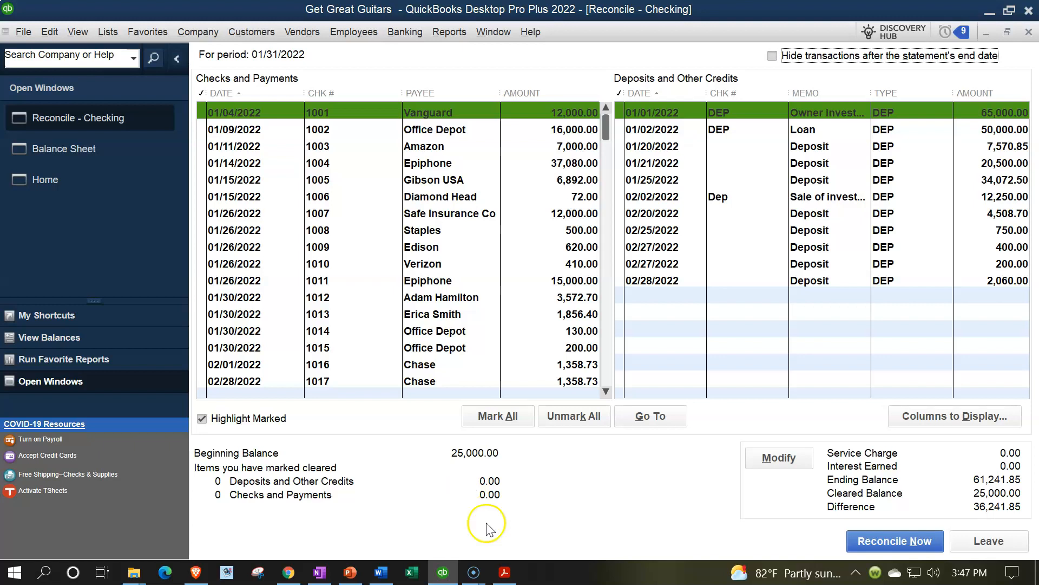
click(504, 572)
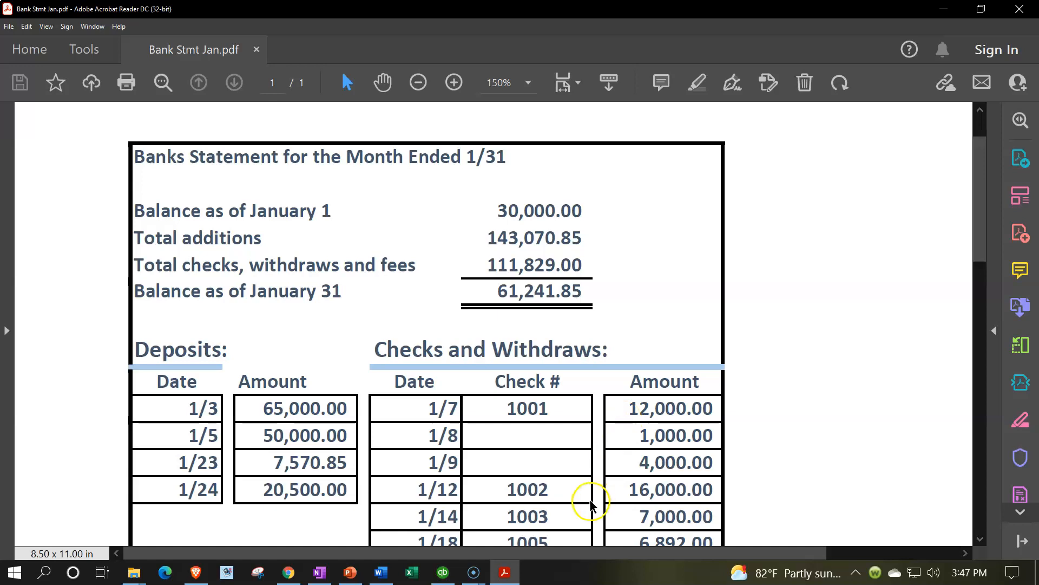
click(509, 572)
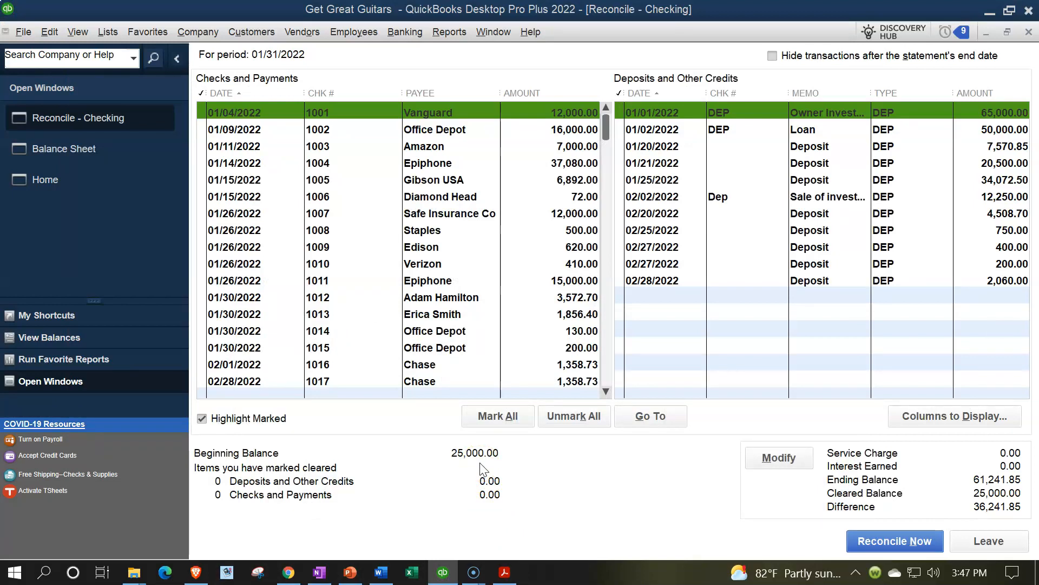
click(505, 573)
scroll(441, 393, down, 3)
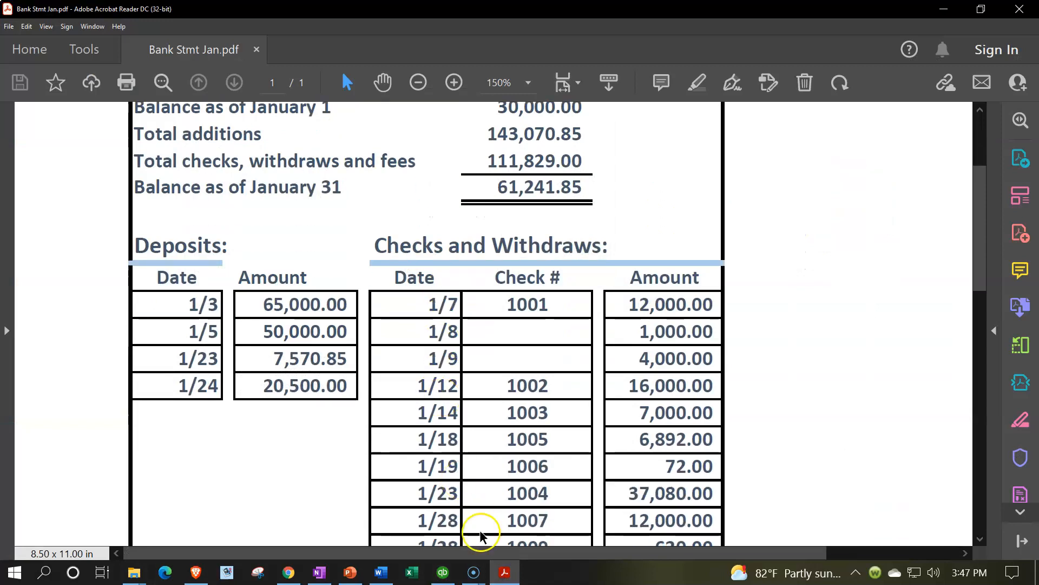
click(686, 340)
click(442, 572)
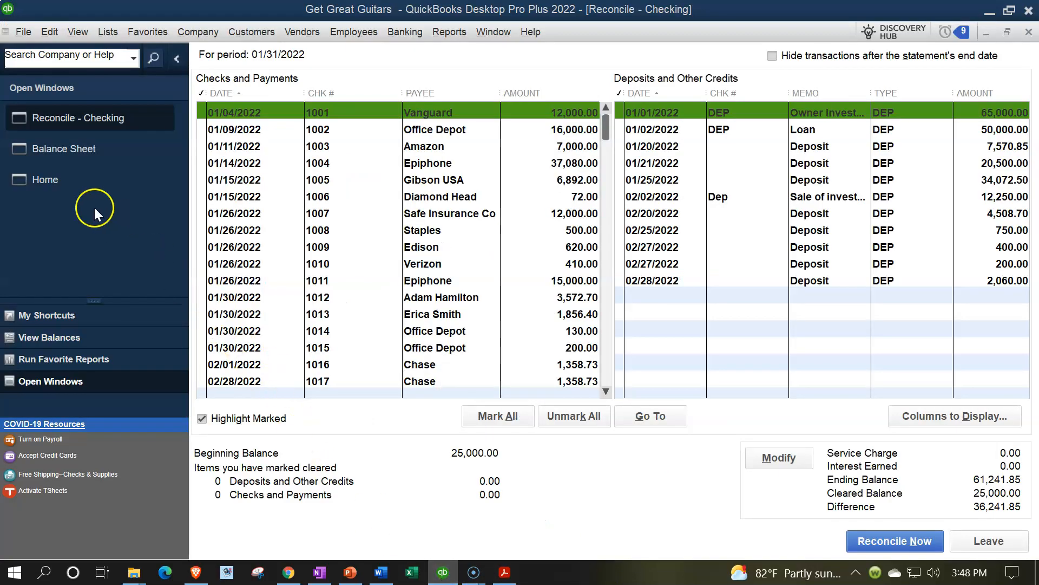
Step: Review the deposit and banking flow on the home page, and return to the Checking reconciliation
click(54, 188)
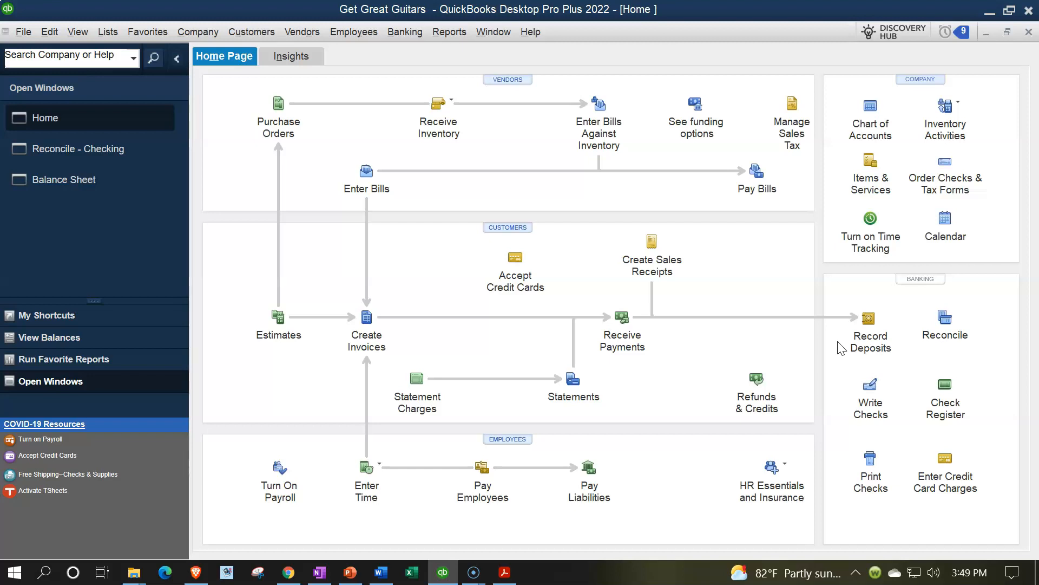
click(708, 354)
click(764, 346)
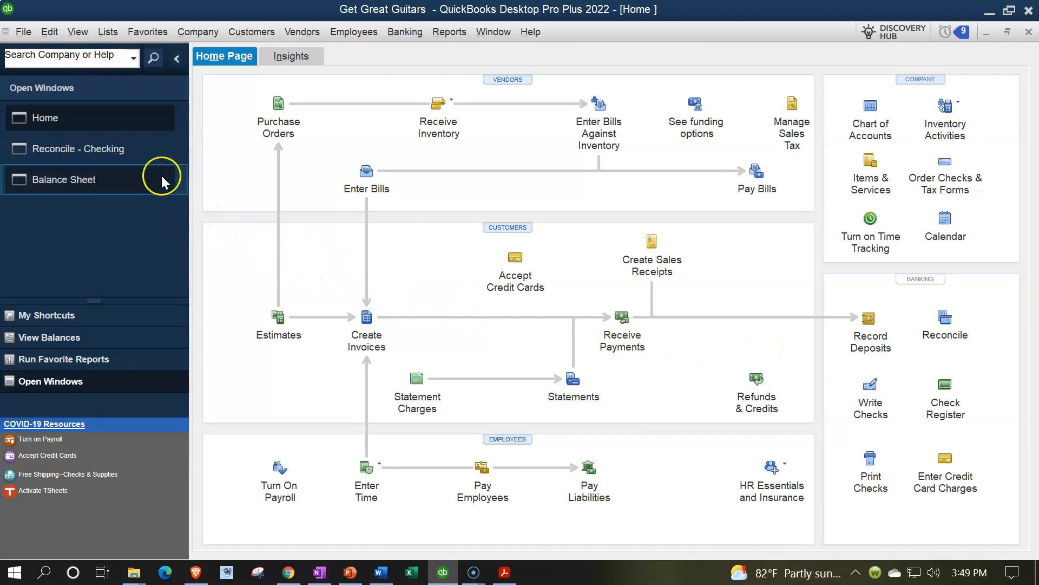
click(132, 150)
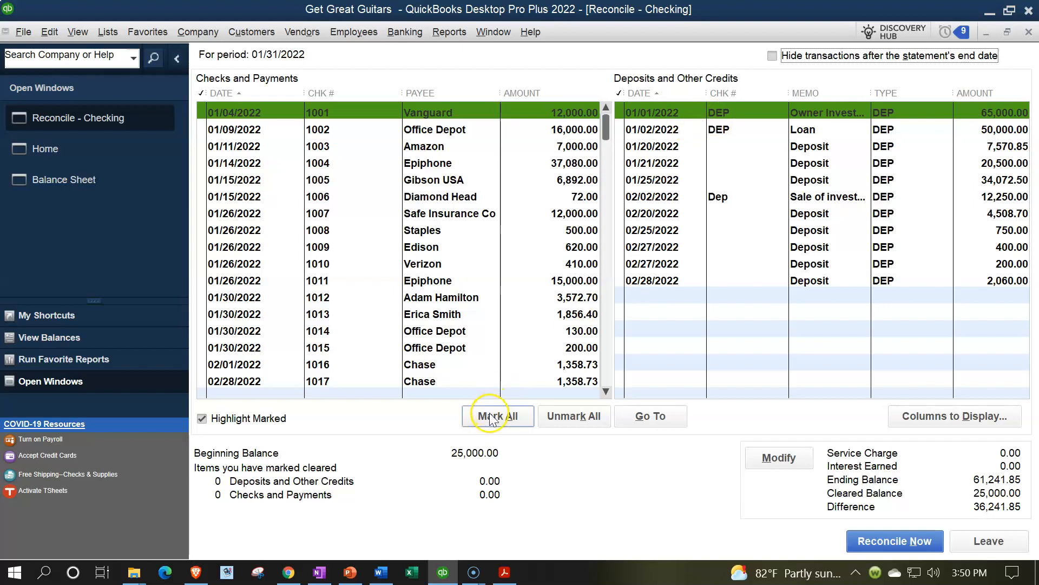
Step: Hide transactions after the statement's end date and mark the 65,000.00 deposit dated 01/01/2022 as cleared, checking it against the bank statement
click(504, 574)
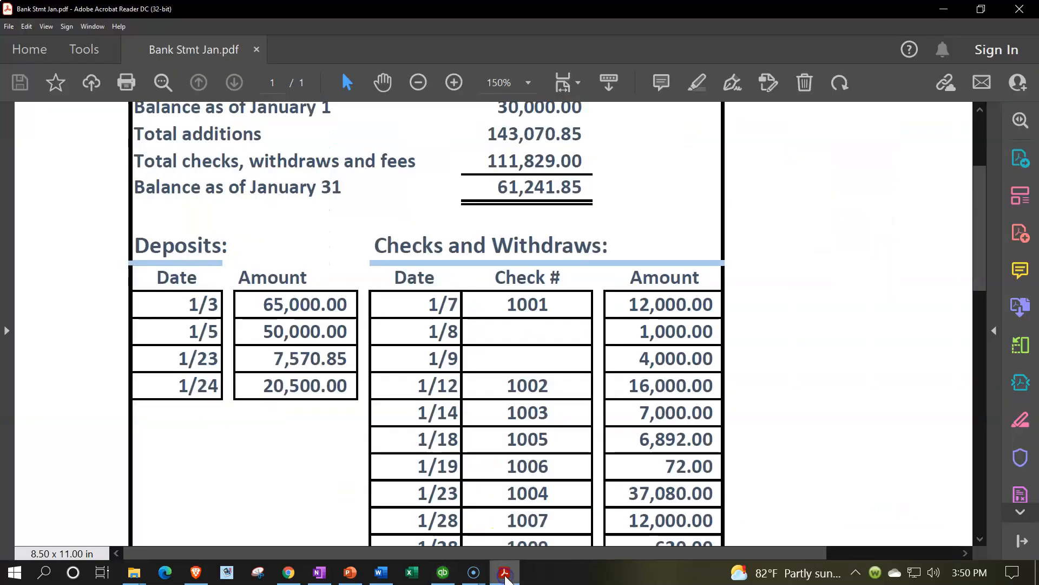
scroll(246, 314, up, 1)
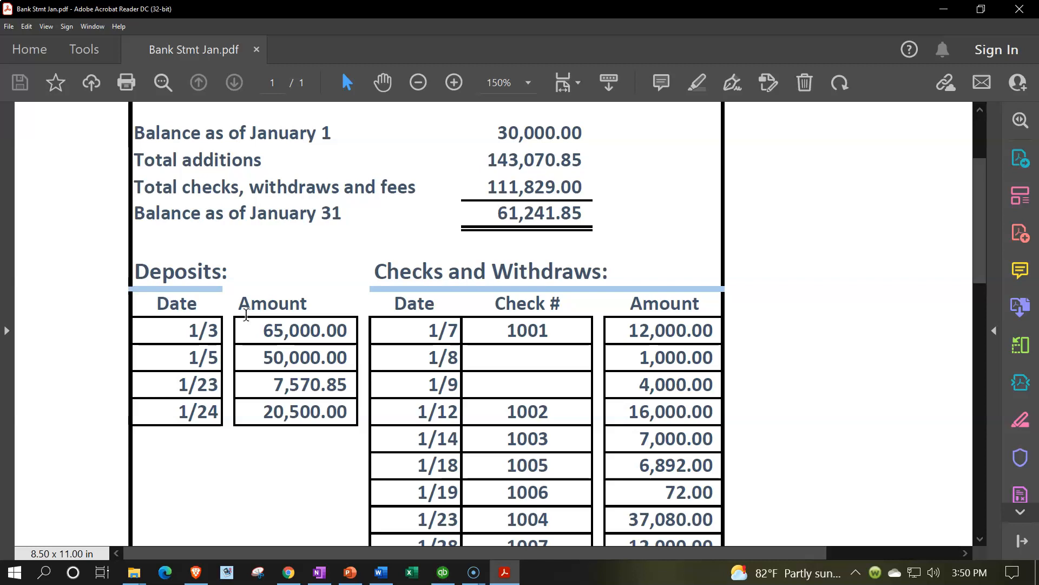
click(264, 331)
click(443, 573)
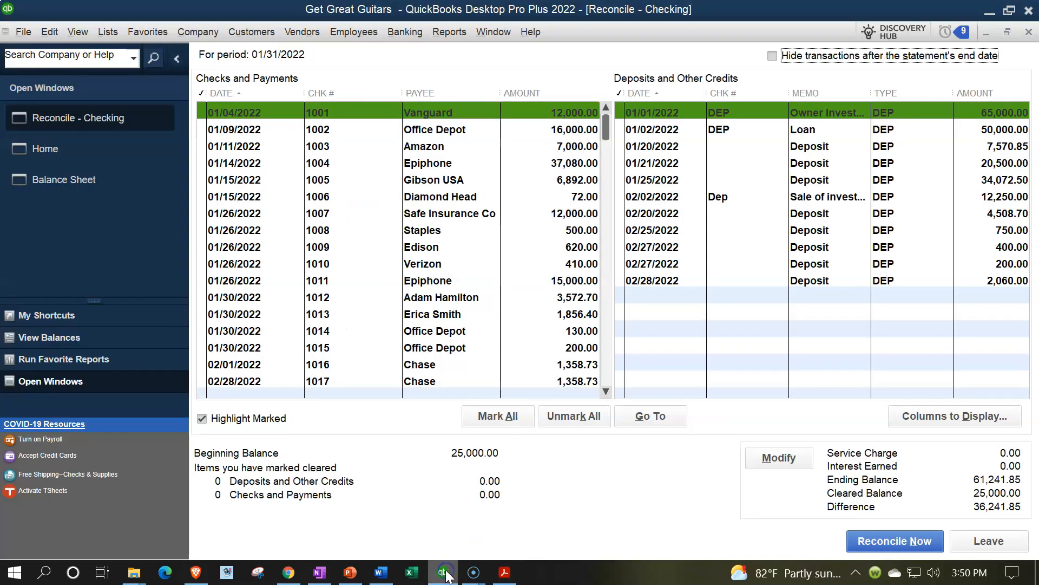
click(773, 56)
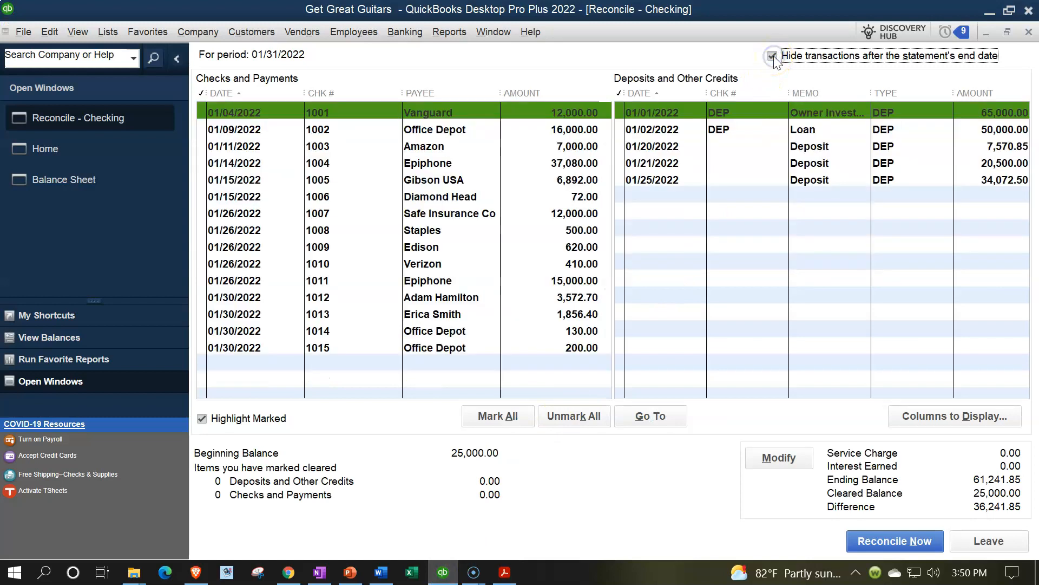
click(972, 111)
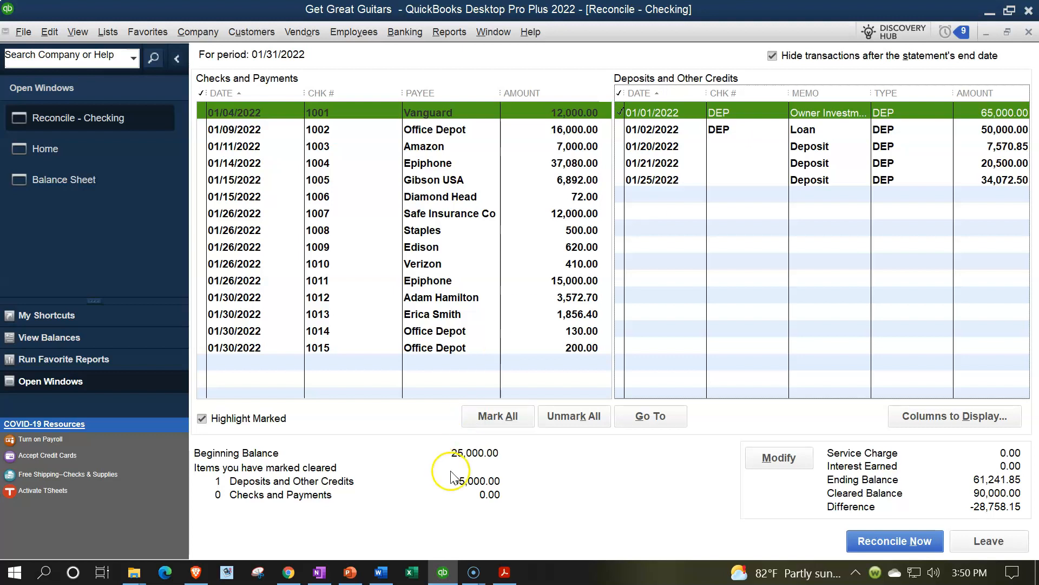
Step: Highlight the 65,000.00 deposit of 1/3 on the bank statement in Acrobat, and return to the QuickBooks reconciliation
click(506, 572)
drag(263, 330, 351, 327)
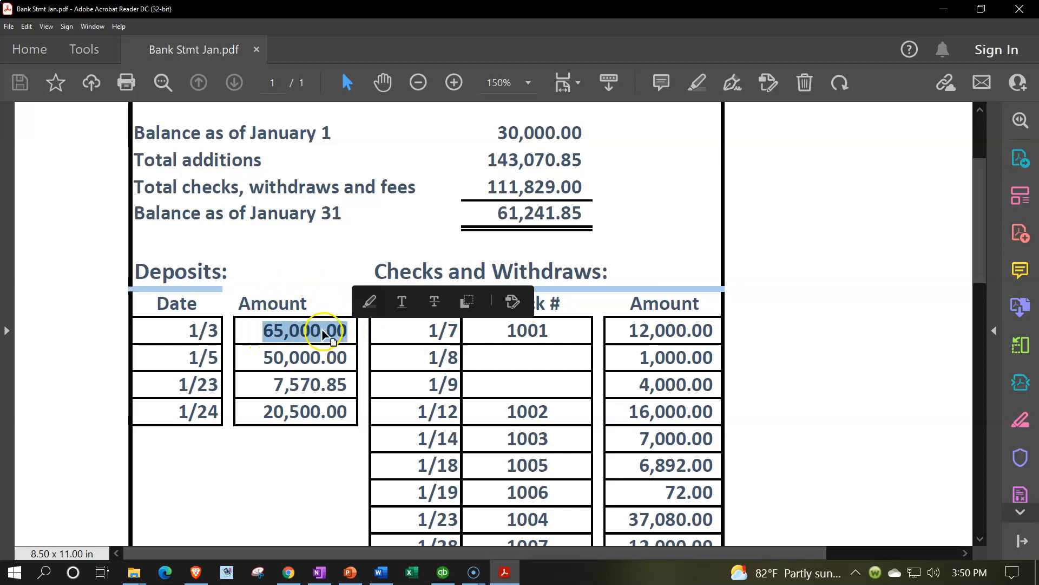
click(372, 302)
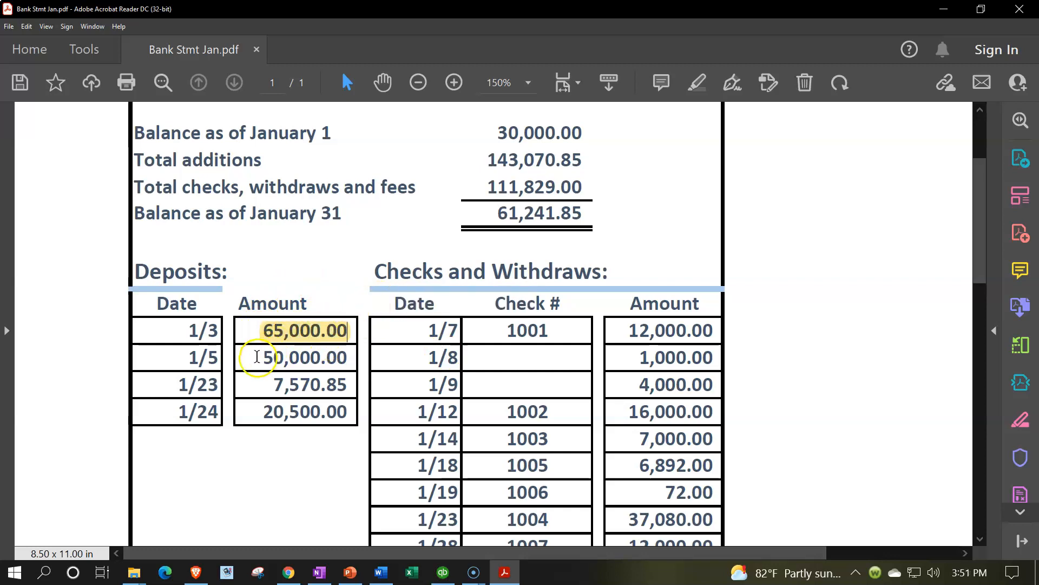
drag(258, 356, 379, 376)
click(348, 372)
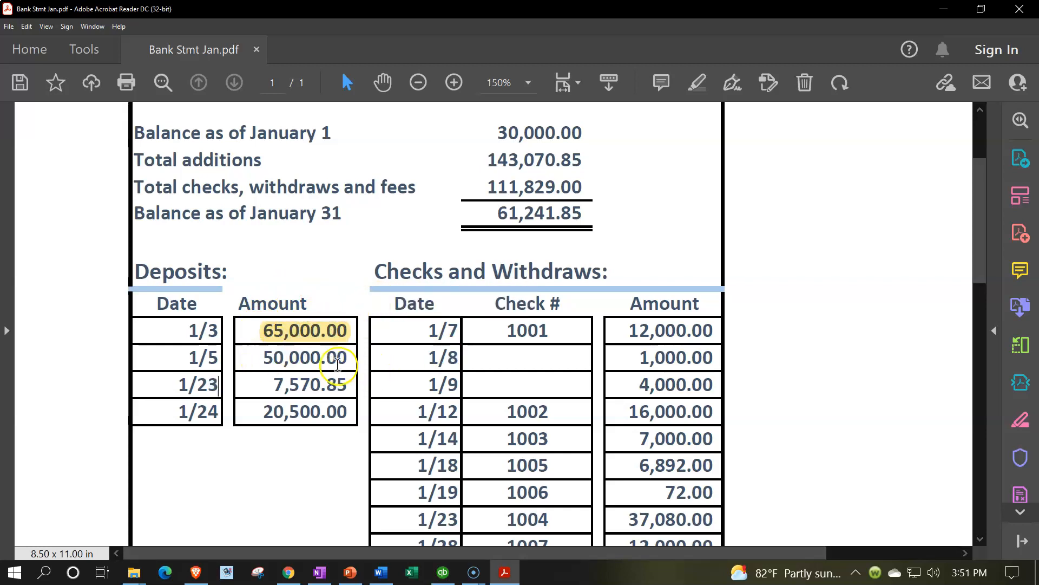
click(443, 572)
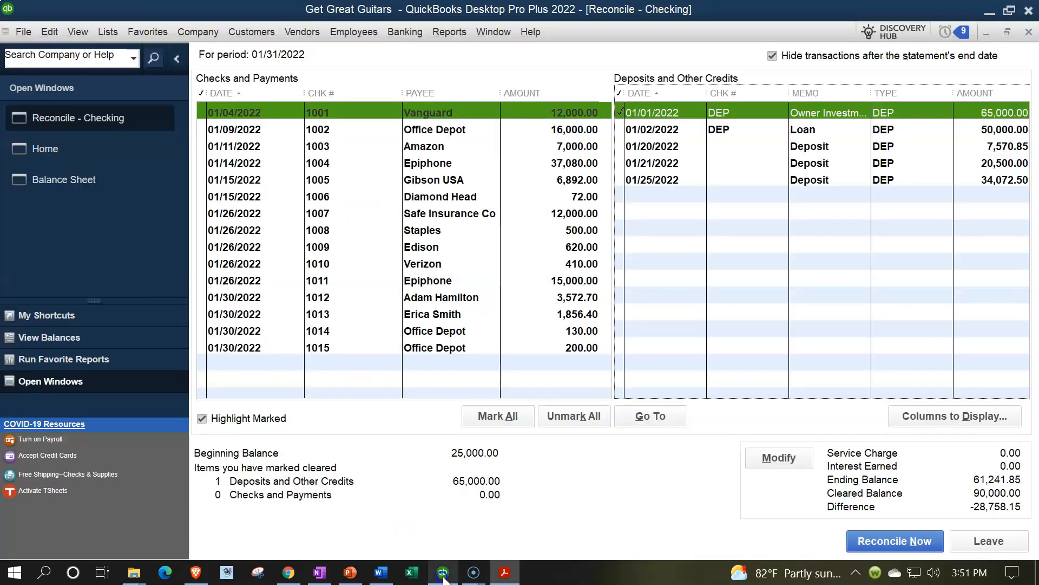
Step: Mark the 50,000.00 loan deposit dated 01/02/2022 as cleared, highlight the 1/5 amount on the Acrobat bank statement, and return to QuickBooks
click(964, 133)
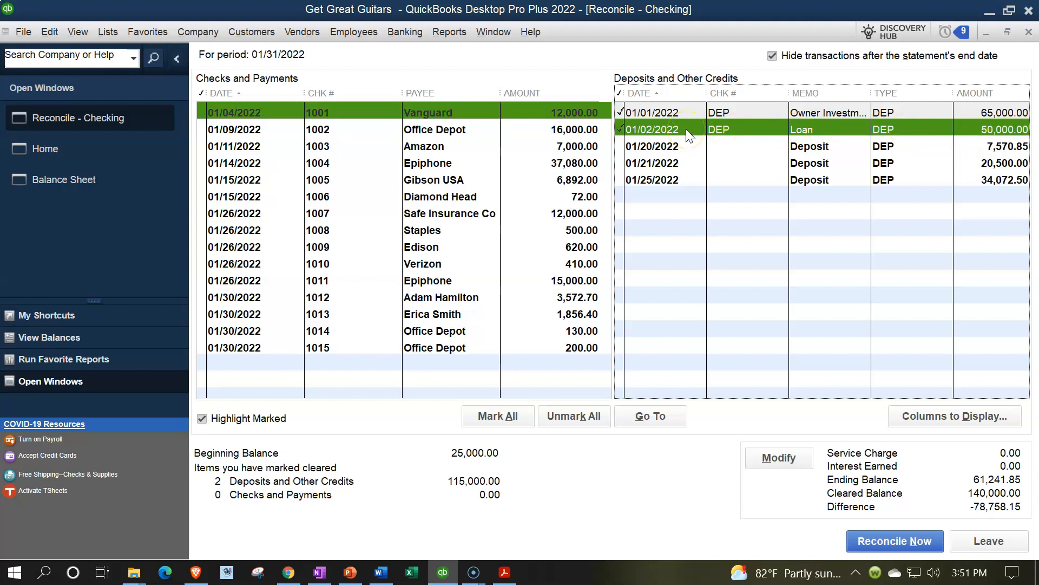
click(503, 573)
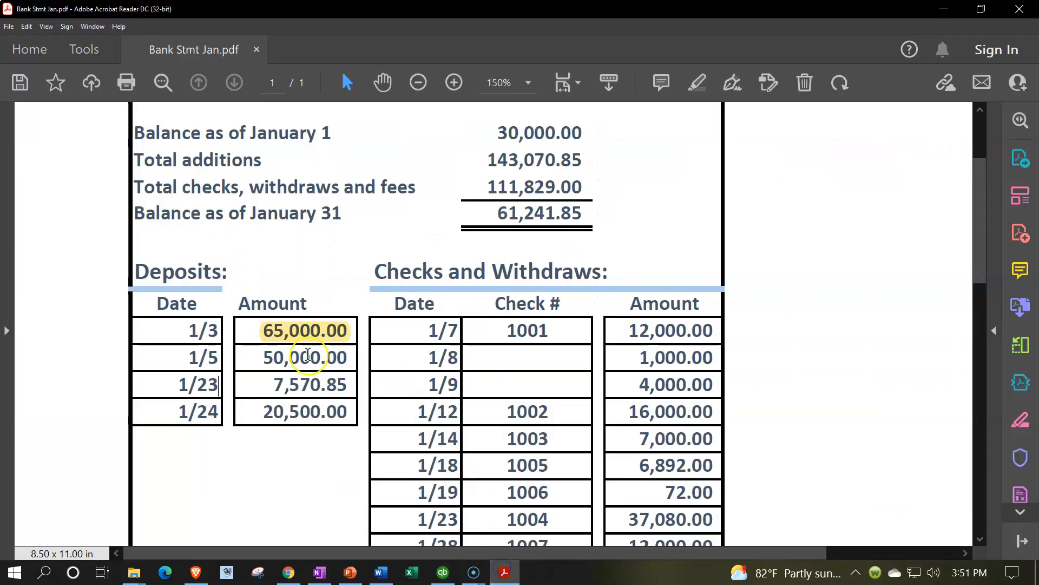
drag(263, 358, 347, 352)
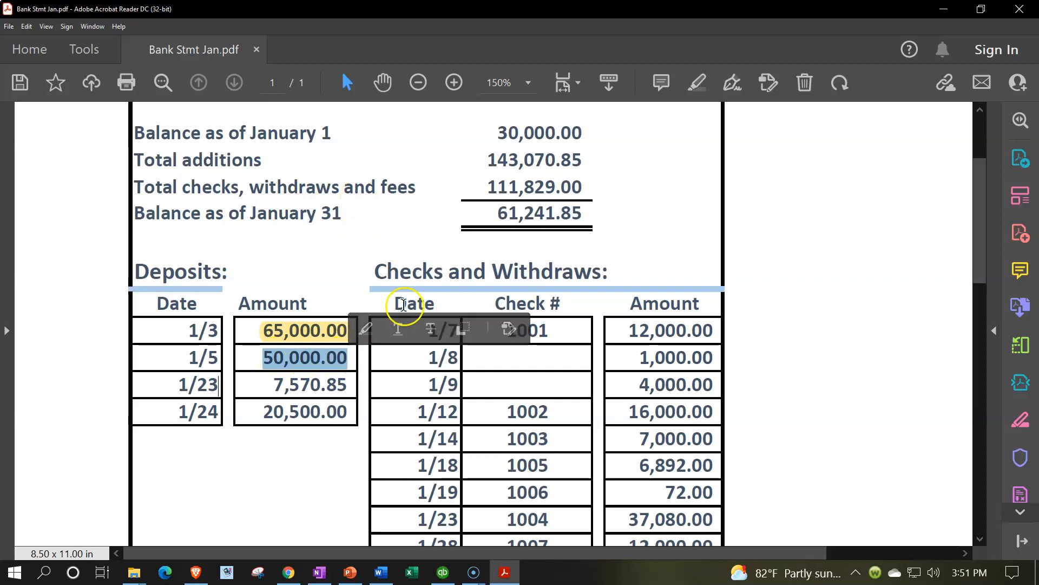
click(360, 329)
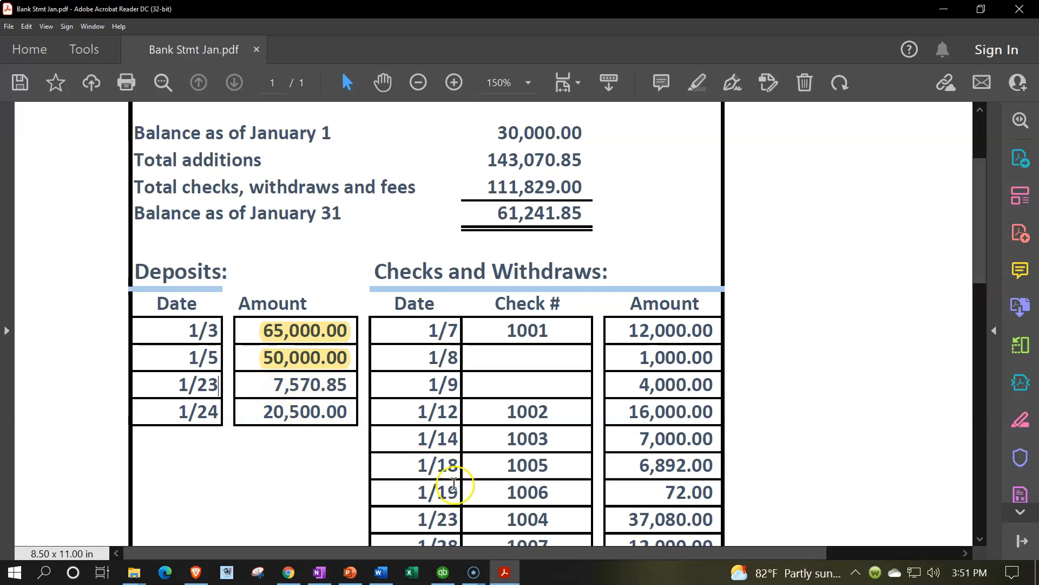
click(443, 572)
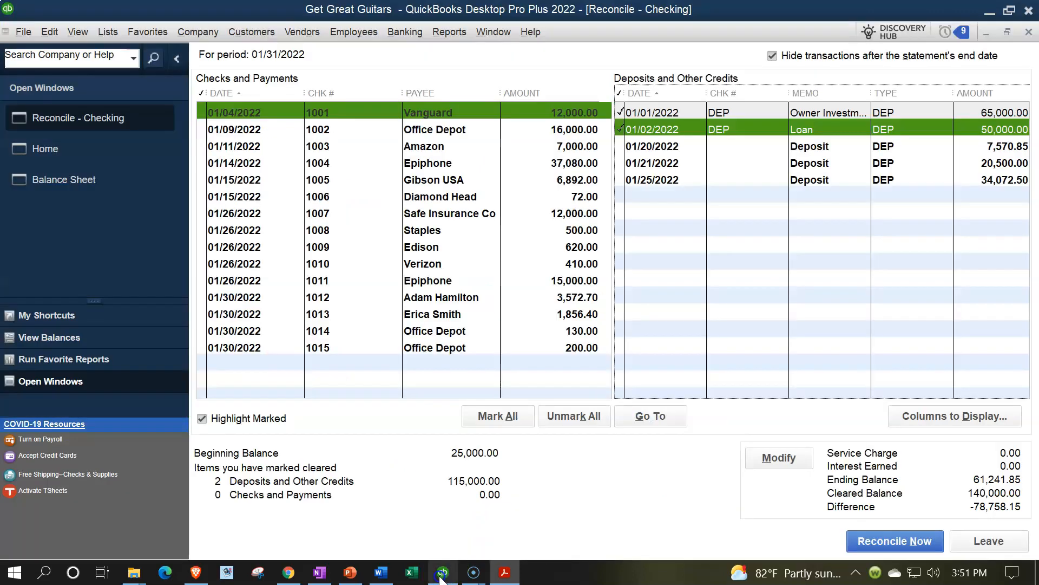
Step: Mark the 7,570.85 deposit dated 01/20/2022 as cleared, highlight the 1/23 amount on the Acrobat bank statement, and return to QuickBooks
click(988, 147)
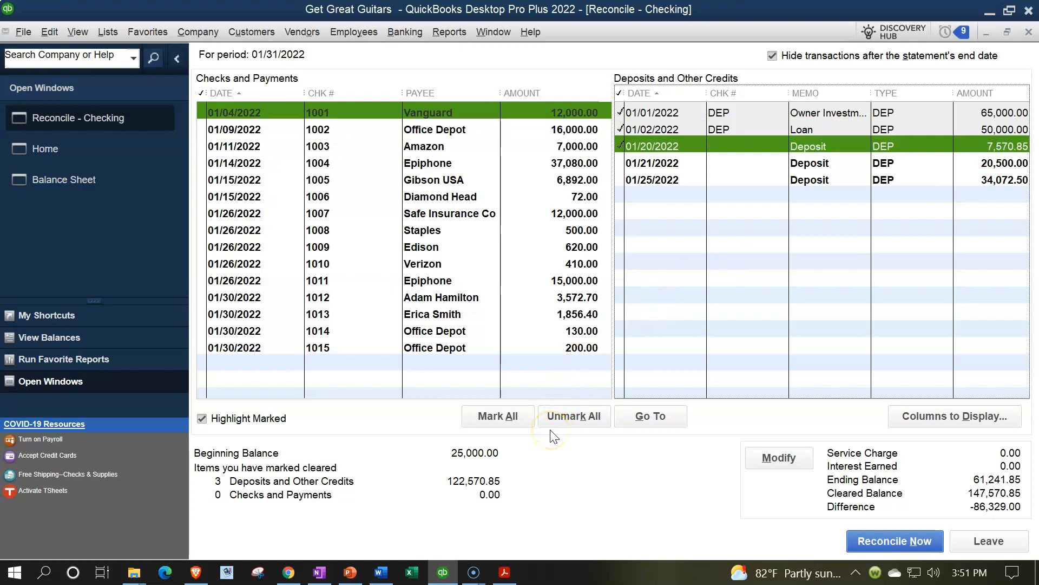
click(505, 572)
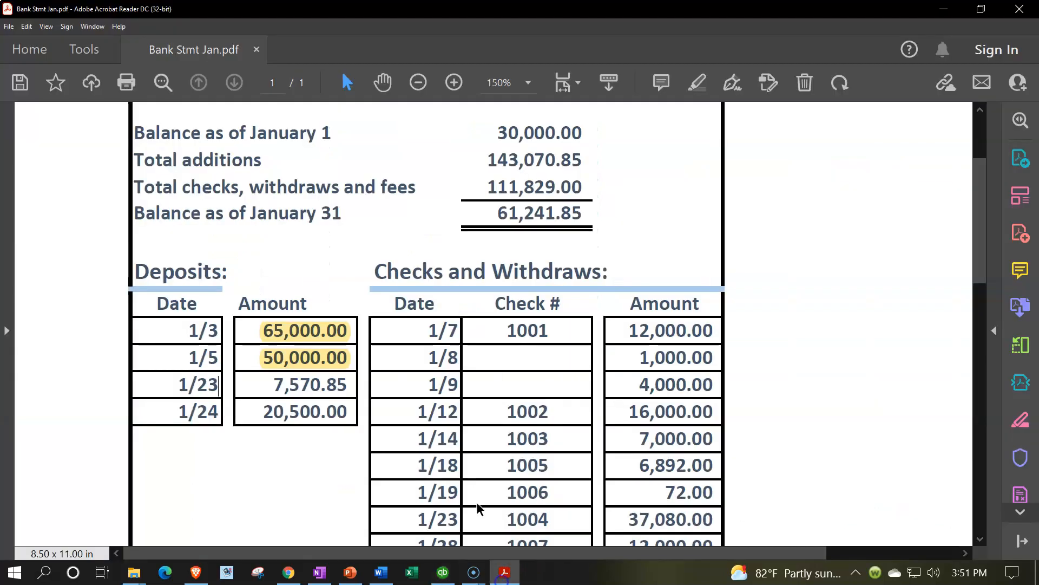
drag(265, 387, 357, 388)
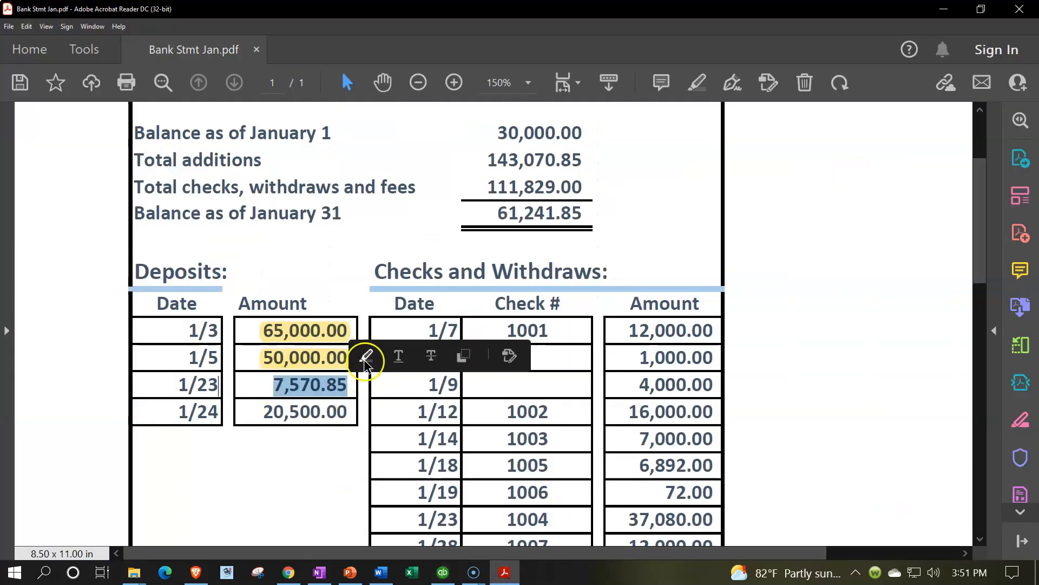
click(369, 356)
click(517, 569)
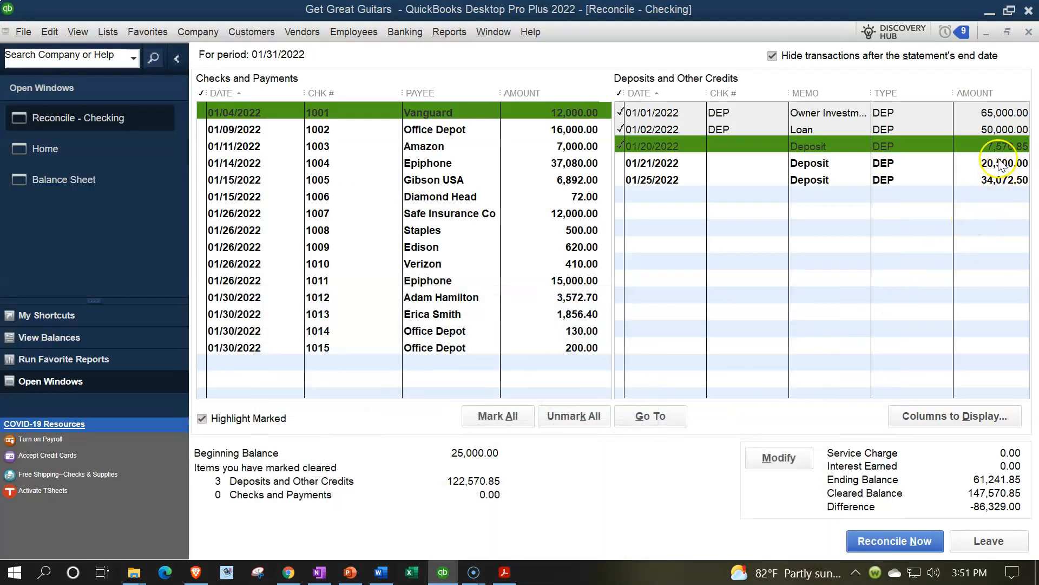
Step: Mark the 20,500.00 deposit dated 01/21/2022 as cleared, highlight the 1/24 amount on the Acrobat bank statement, and return to QuickBooks
click(999, 164)
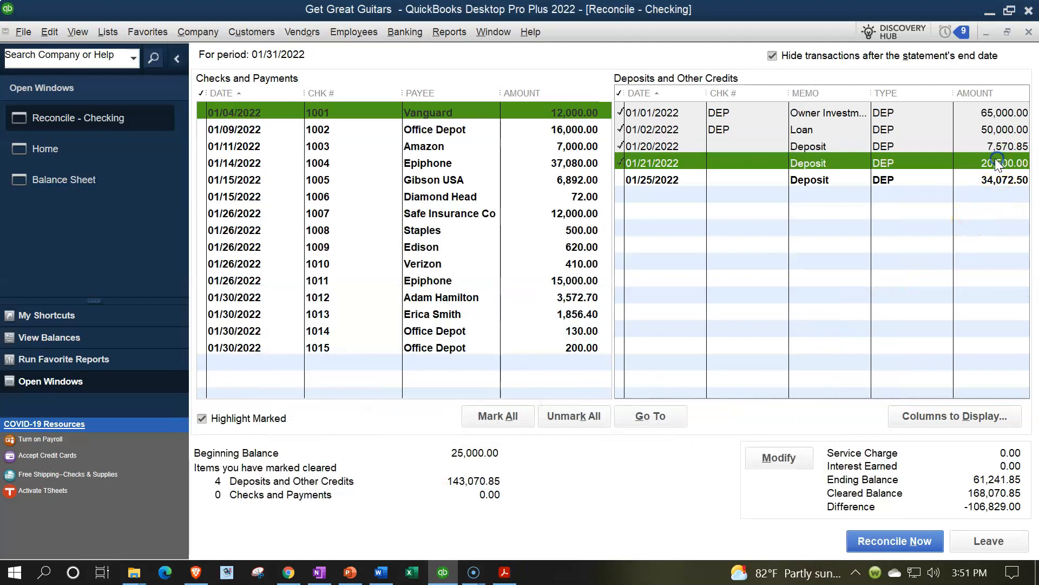
click(505, 572)
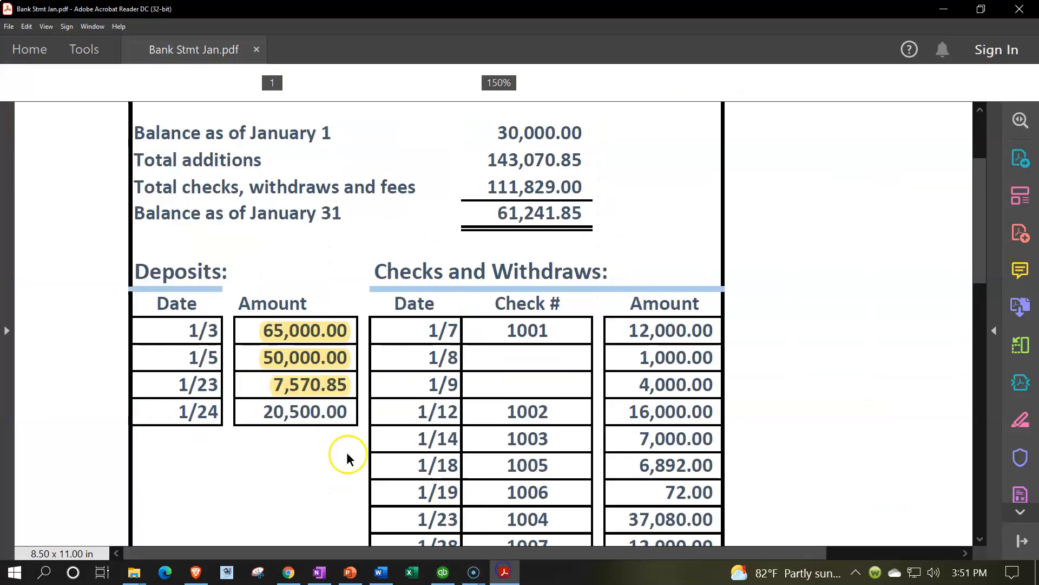
drag(260, 413, 344, 417)
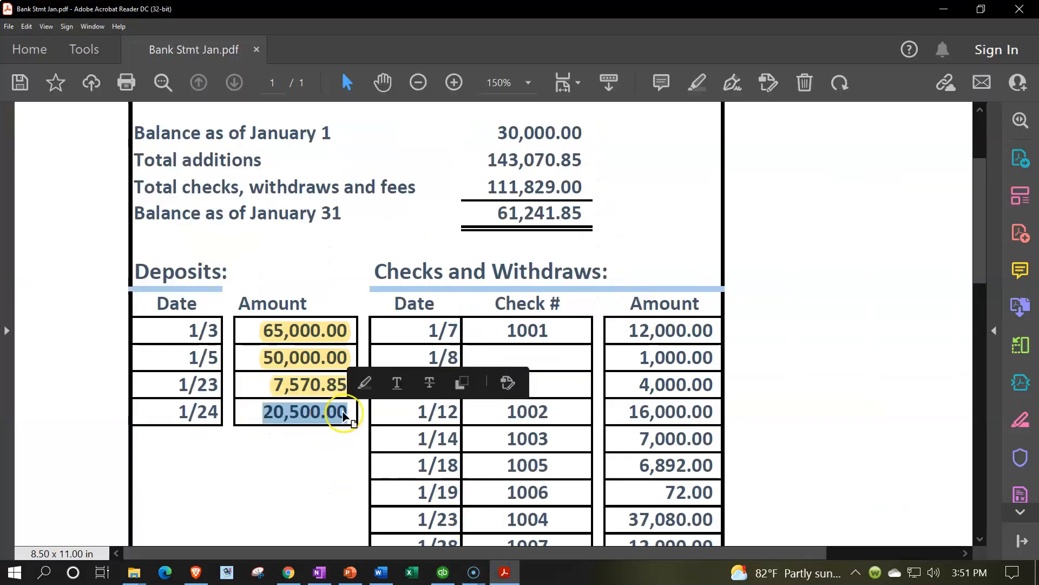
click(360, 382)
click(443, 572)
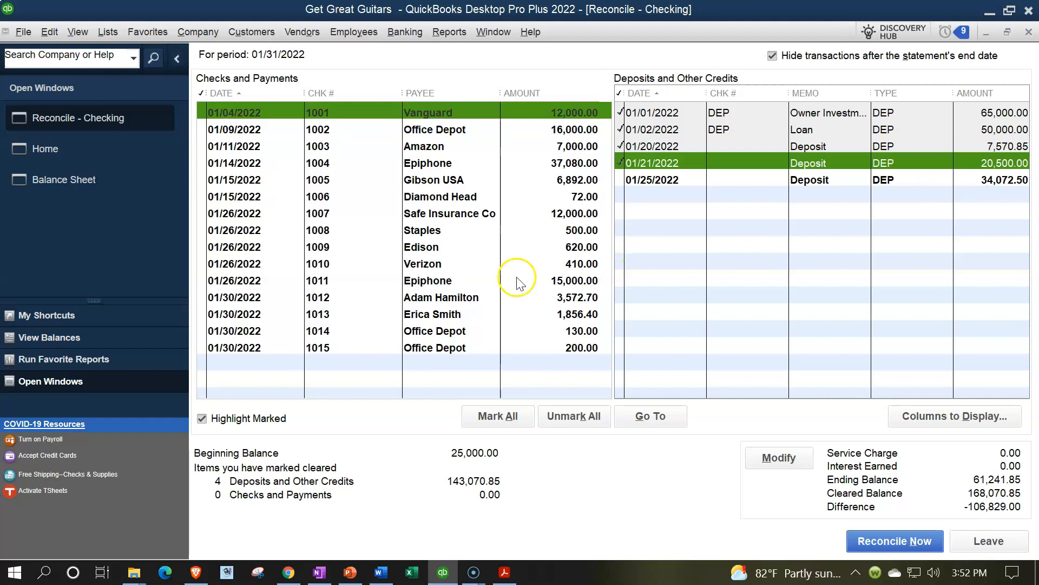
Step: Compare the balance sheet's Checking balance with the bank statement in Acrobat, and leave the Checking reconciliation in QuickBooks without finalizing it
click(78, 190)
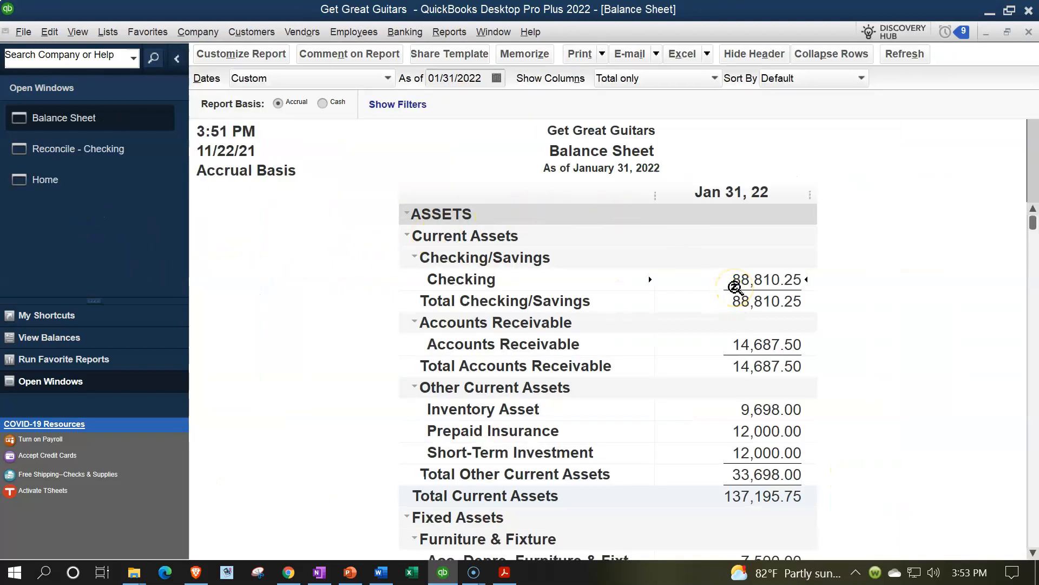
click(505, 573)
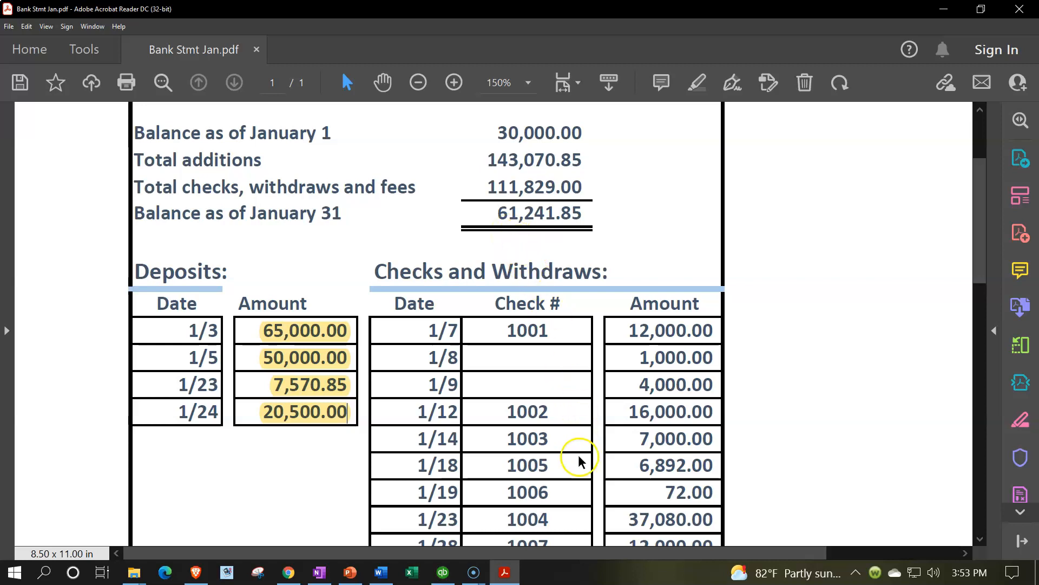
click(442, 573)
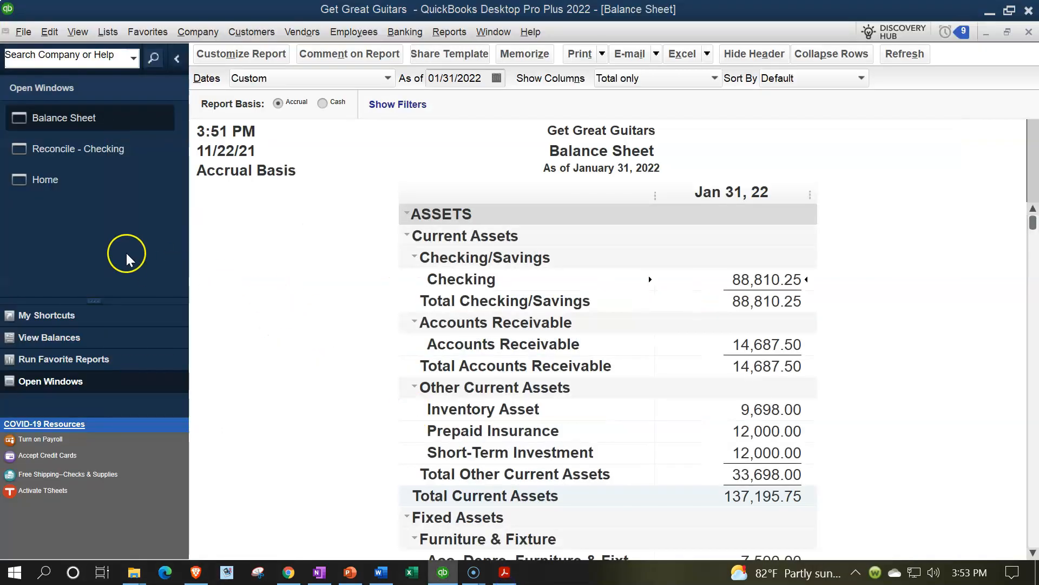
click(81, 149)
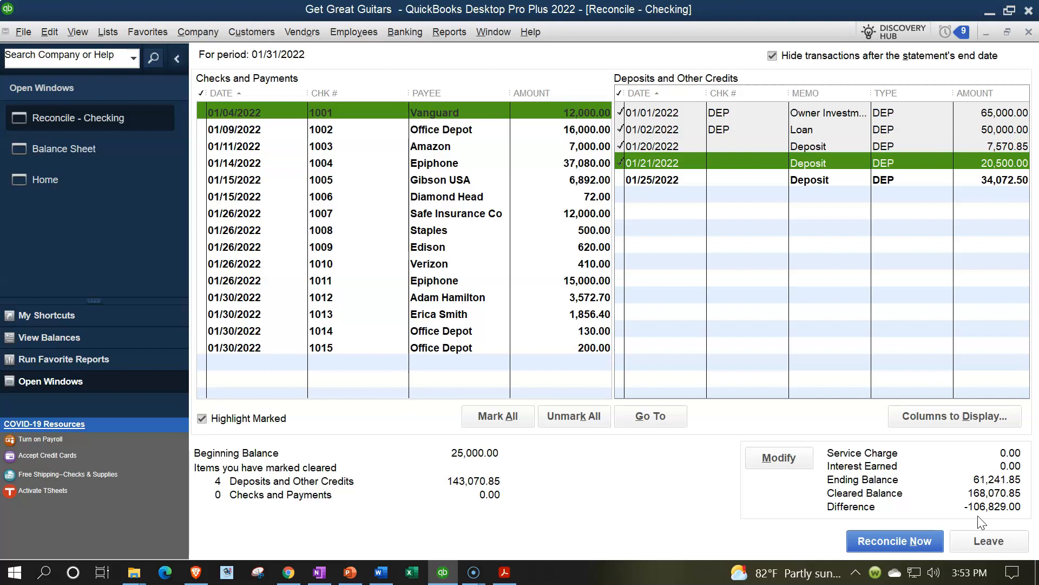
click(984, 543)
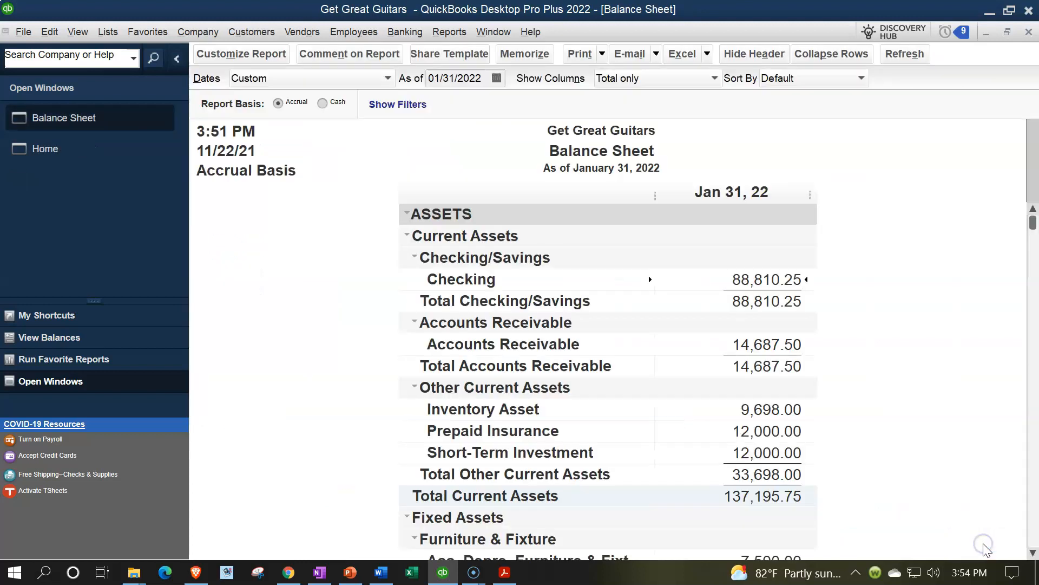